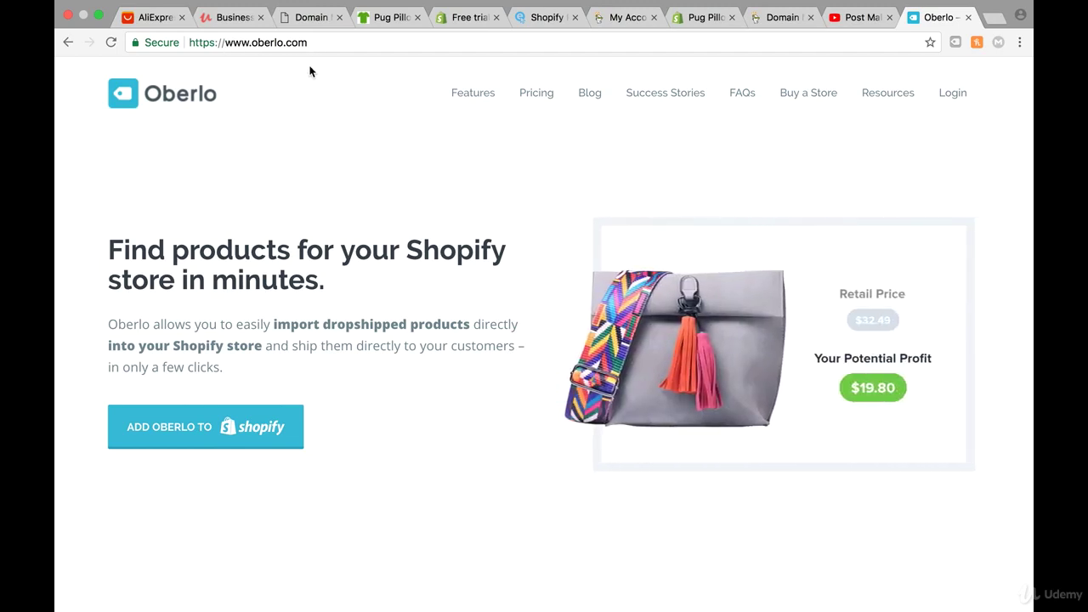
# - Log in to the Pug Pillow store admin with the store email and password, saving the password in Chrome
pyautogui.click(260, 432)
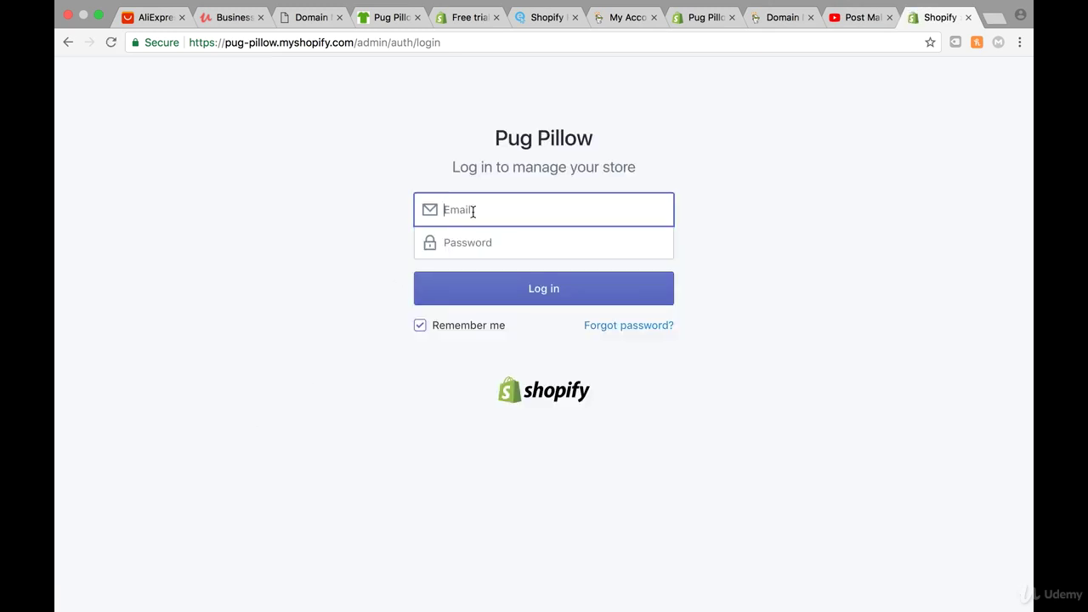
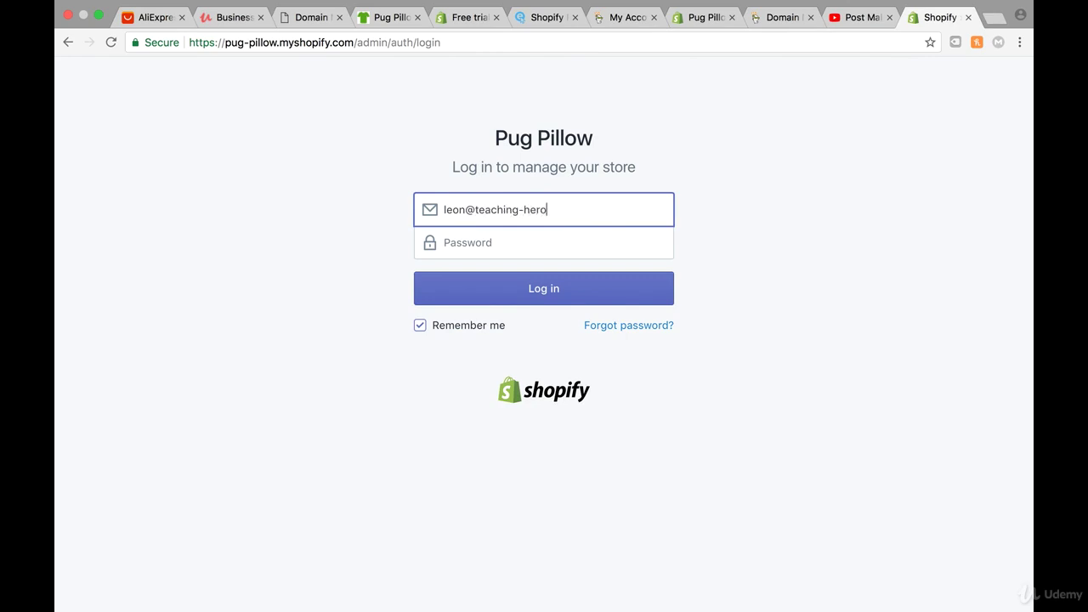
pyautogui.click(454, 244)
pyautogui.write('••••')
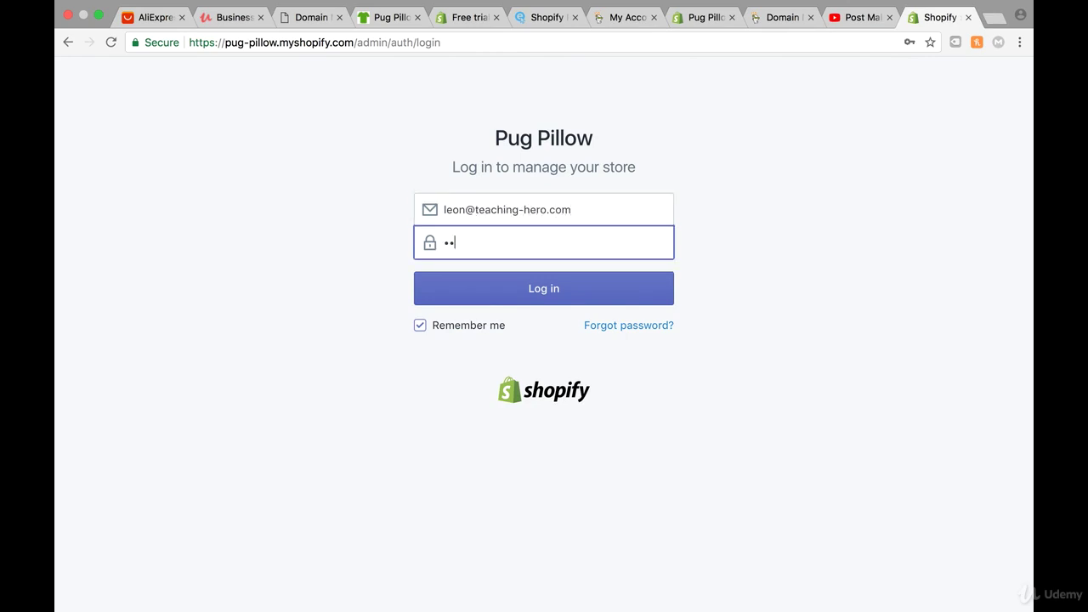
pyautogui.write('••••••••••••')
pyautogui.press('Return')
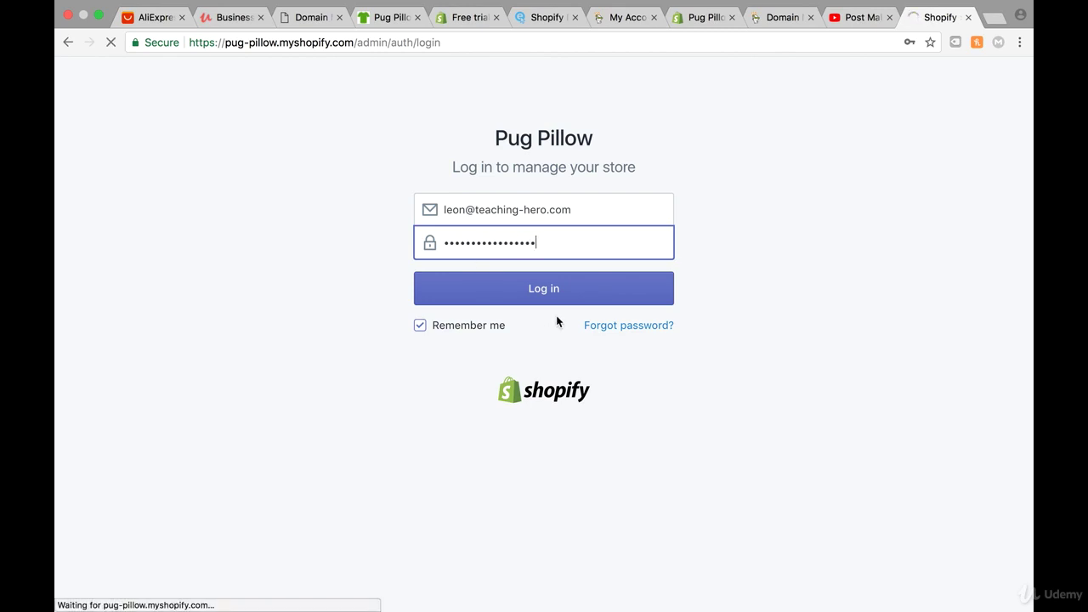
pyautogui.click(536, 297)
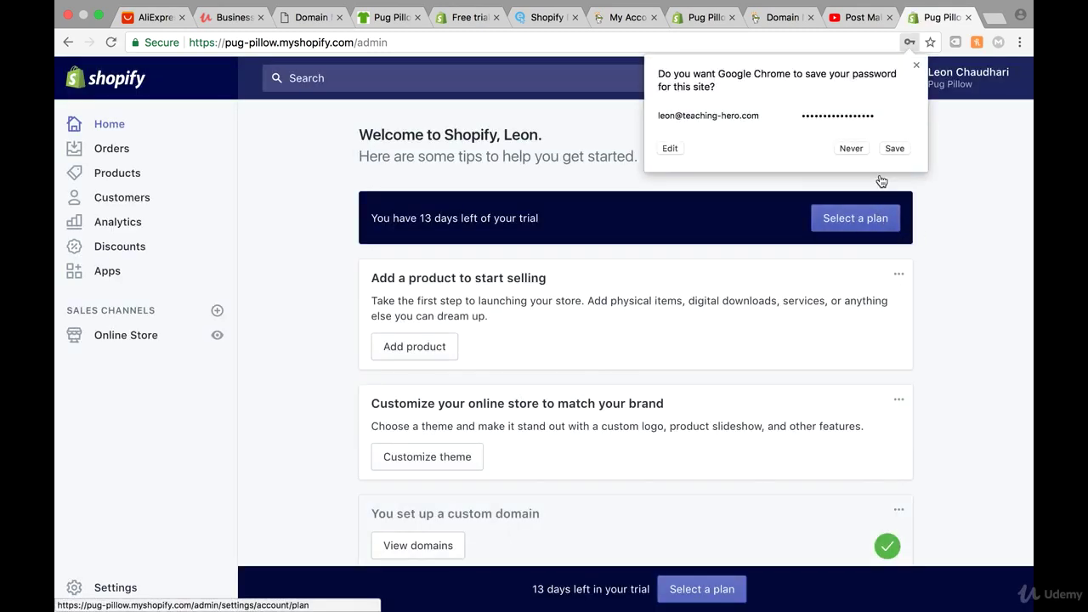
pyautogui.click(894, 150)
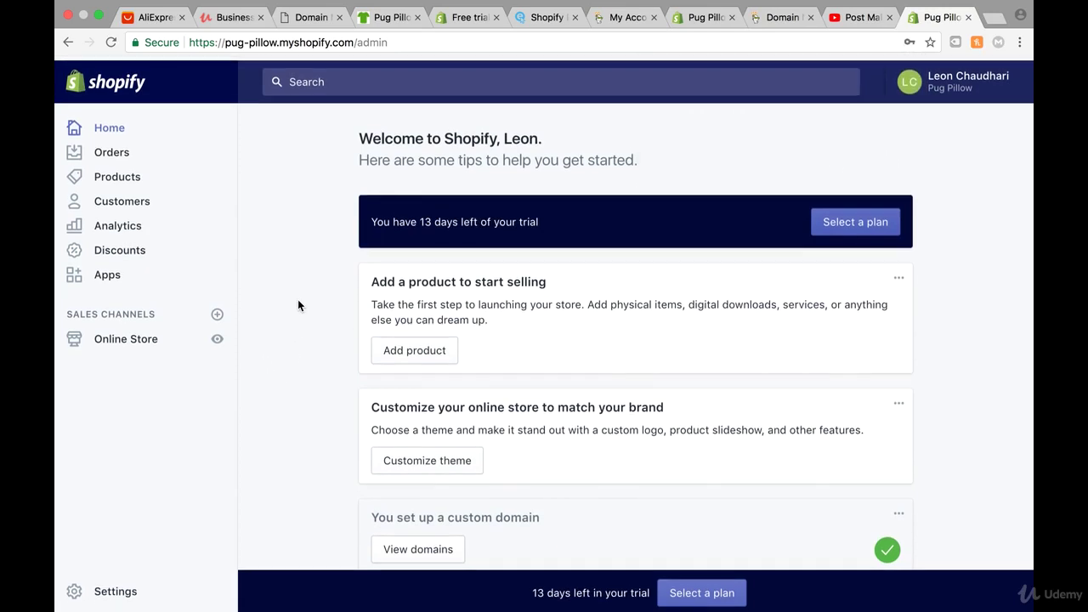
# - Open the Oberlo website in a new tab, dismiss the translate bar, and choose 'Add Oberlo to Shopify'
pyautogui.click(1001, 19)
pyautogui.write('oberlo')
pyautogui.press('Return')
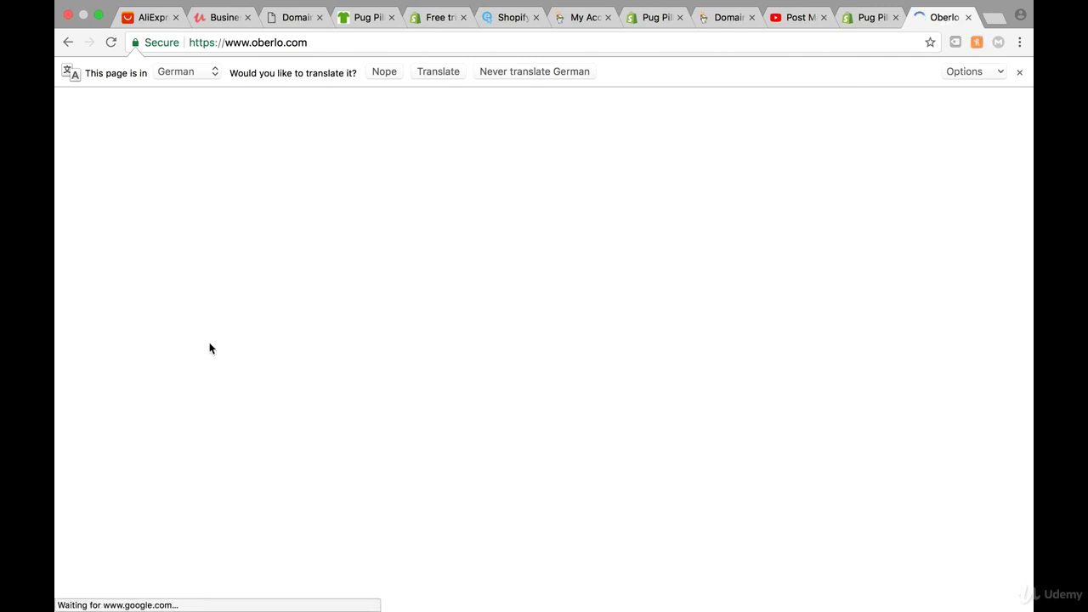
pyautogui.click(1019, 72)
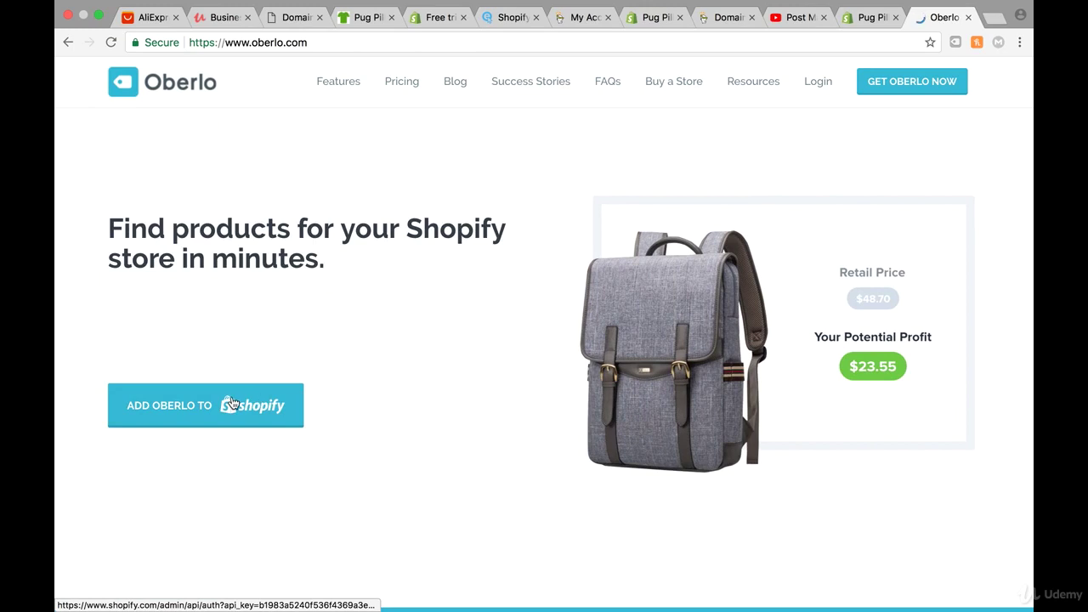
pyautogui.click(232, 403)
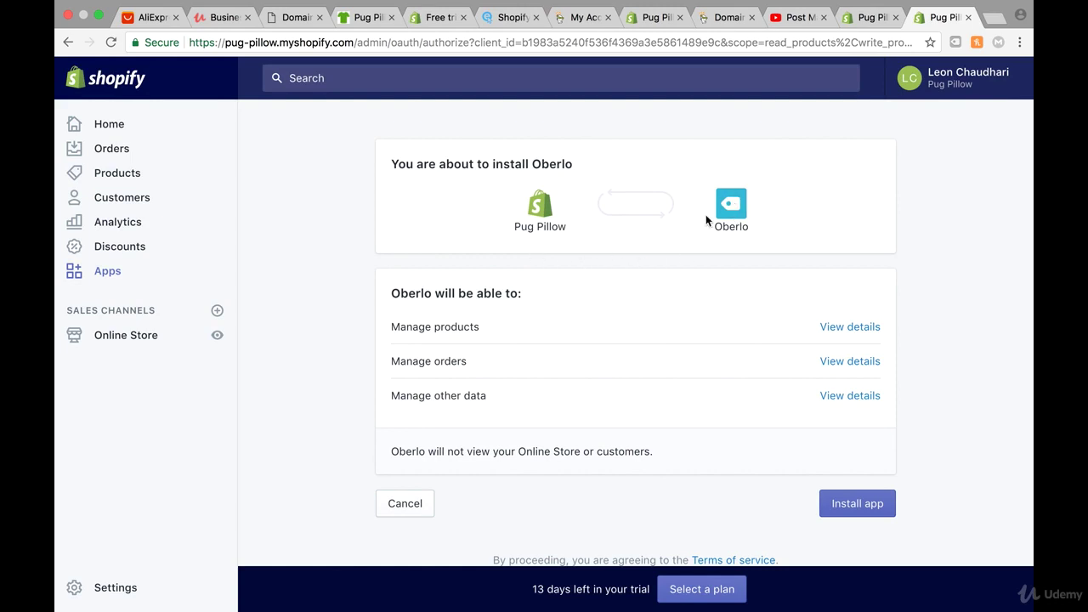
# - Install the Oberlo app on the Pug Pillow store and let its dashboard load
pyautogui.click(866, 513)
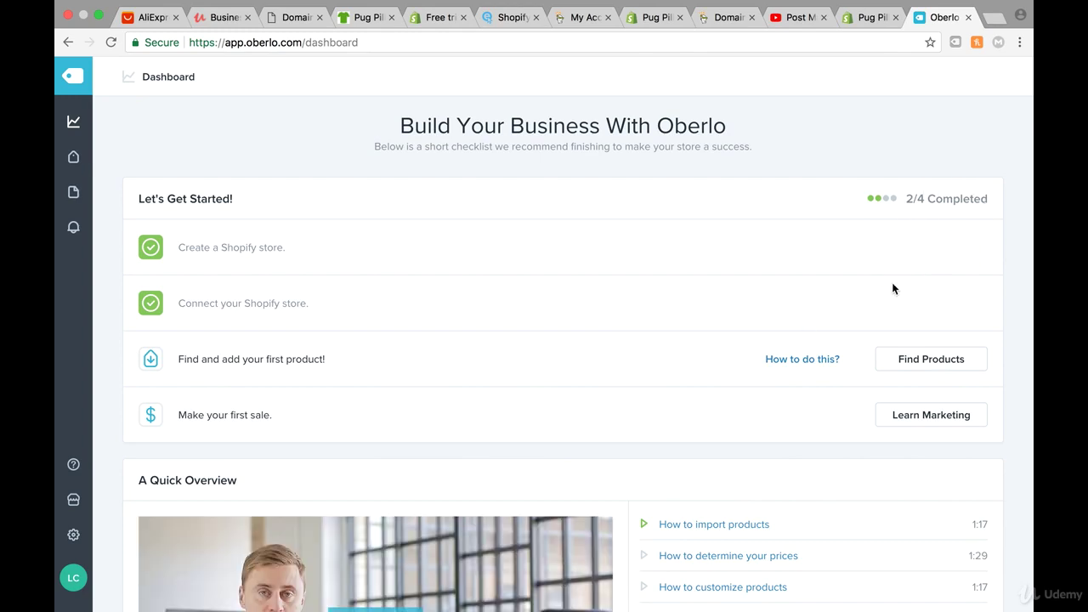
pyautogui.scroll(-1, 793, 283)
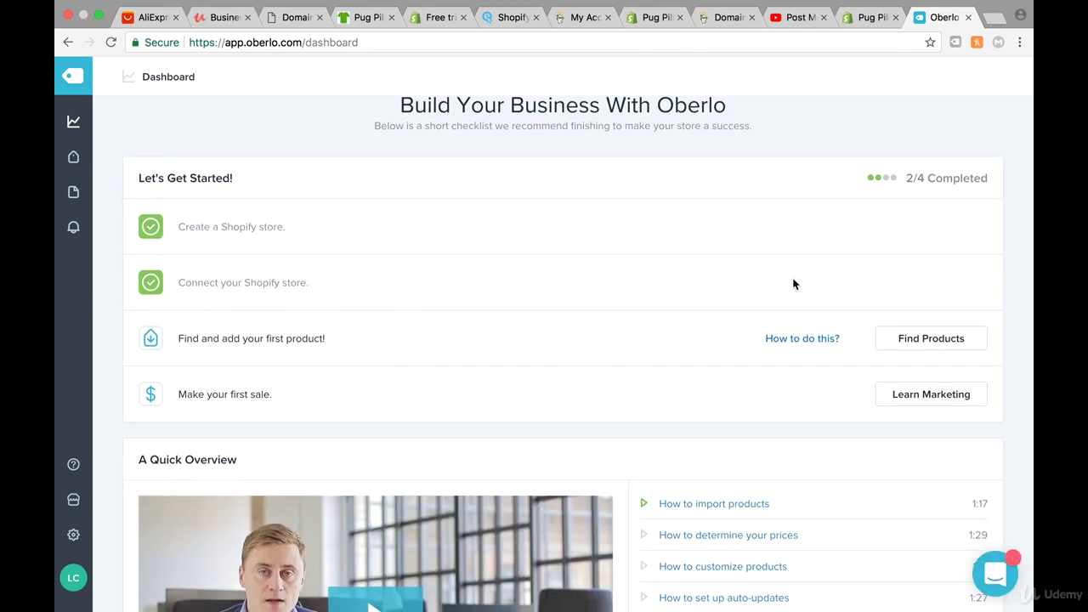
pyautogui.scroll(1, 807, 301)
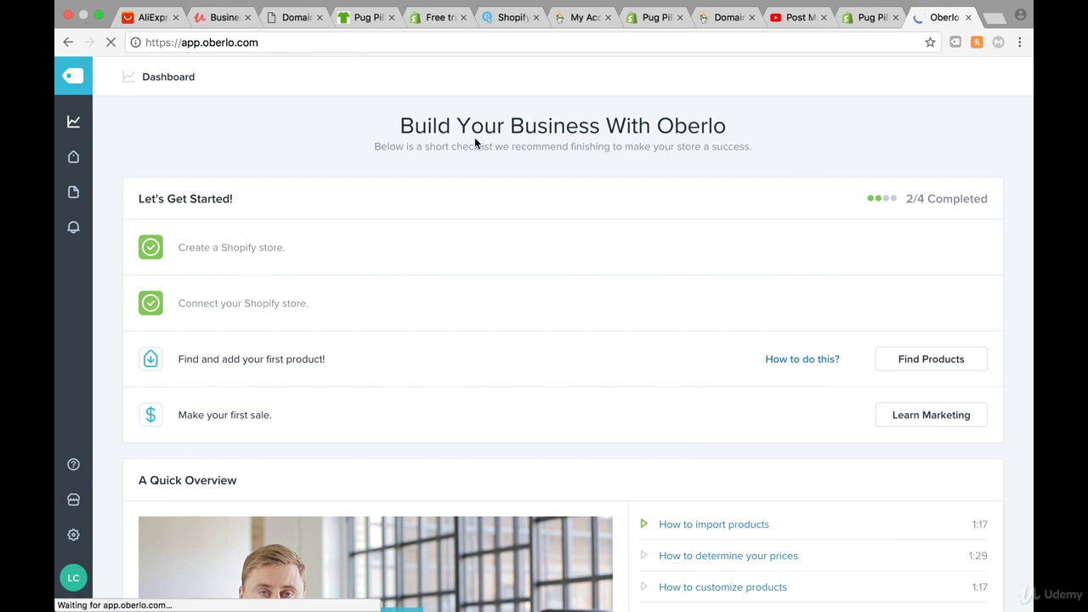
# - Open Oberlo's Global Pricing Rules from the settings gear
pyautogui.click(74, 537)
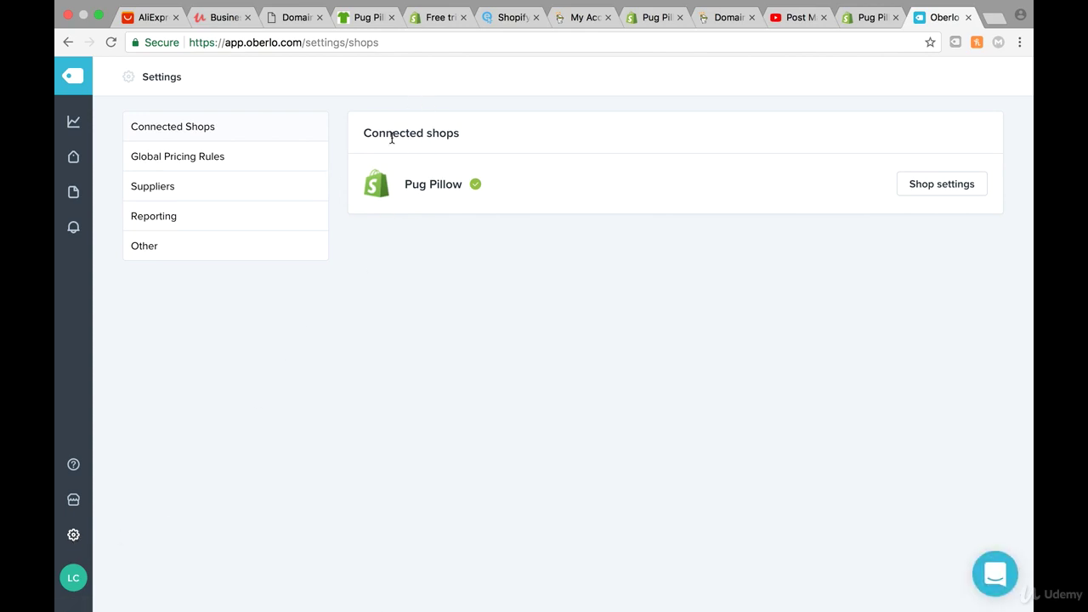
pyautogui.click(205, 170)
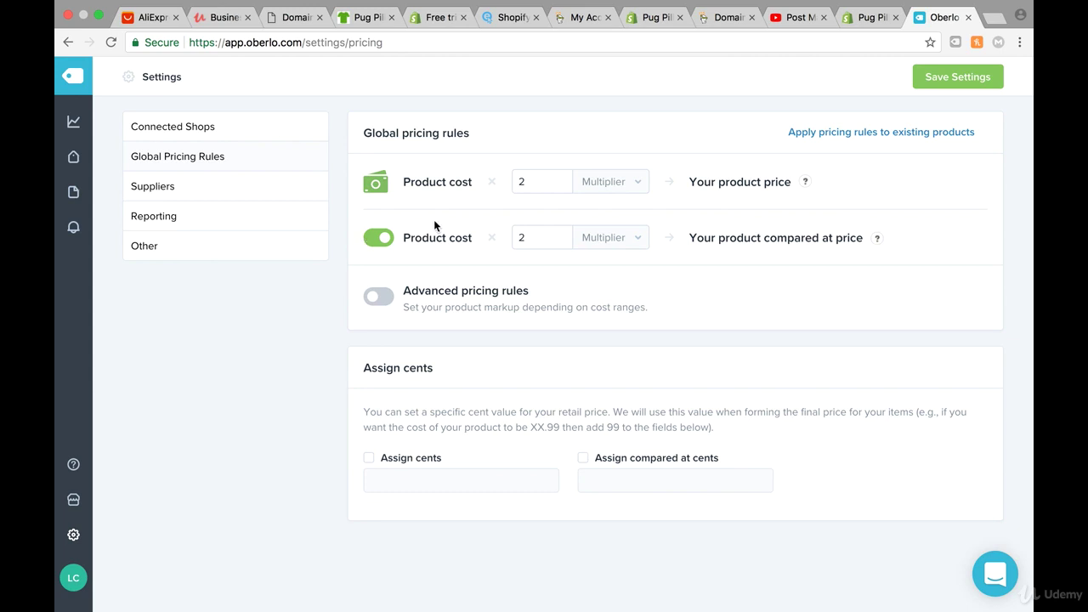
# - Set the product price multiplier to 2 after trying 3 and 5
pyautogui.click(530, 181)
pyautogui.moveTo(539, 178); pyautogui.dragTo(456, 179)
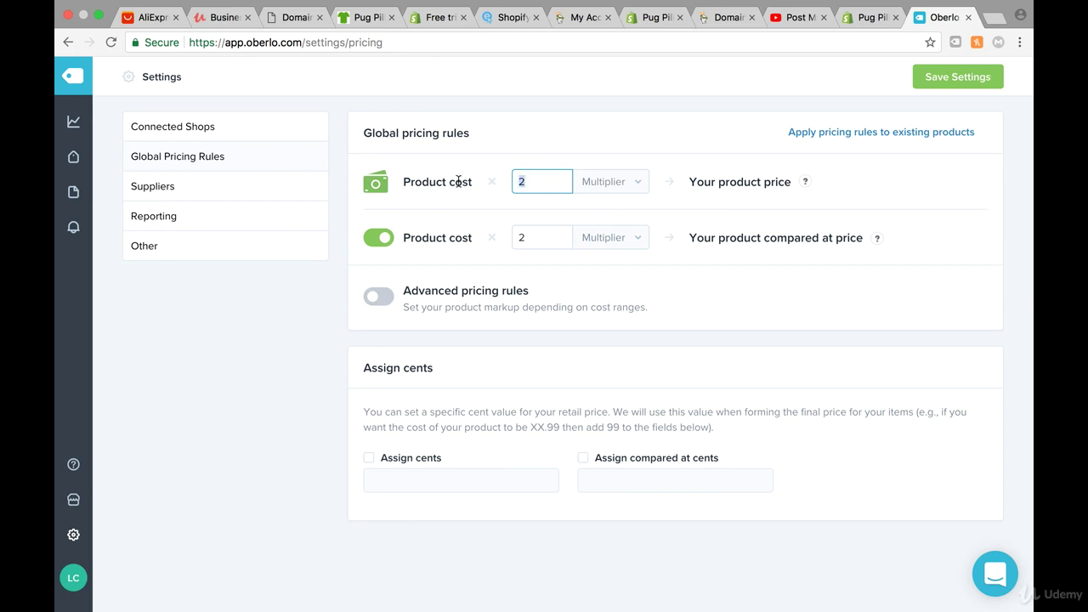
pyautogui.click(543, 182)
pyautogui.press('BackSpace')
pyautogui.write('3')
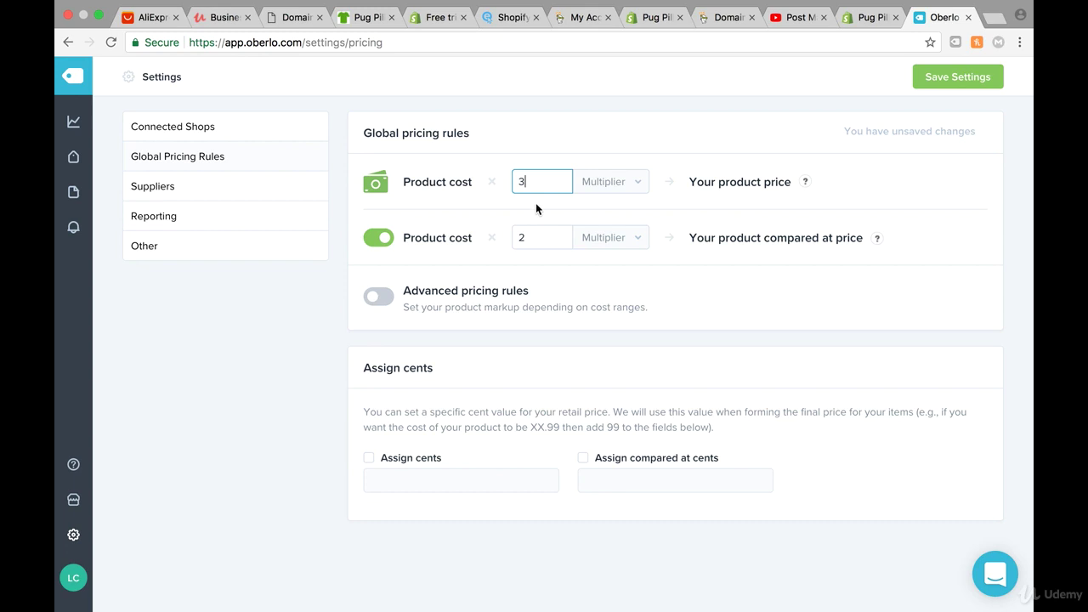
pyautogui.press('BackSpace')
pyautogui.write('5')
pyautogui.press('BackSpace')
pyautogui.write('2')
# - Turn off compared-at pricing, assign 99 cents to all prices, and save the settings
pyautogui.click(374, 243)
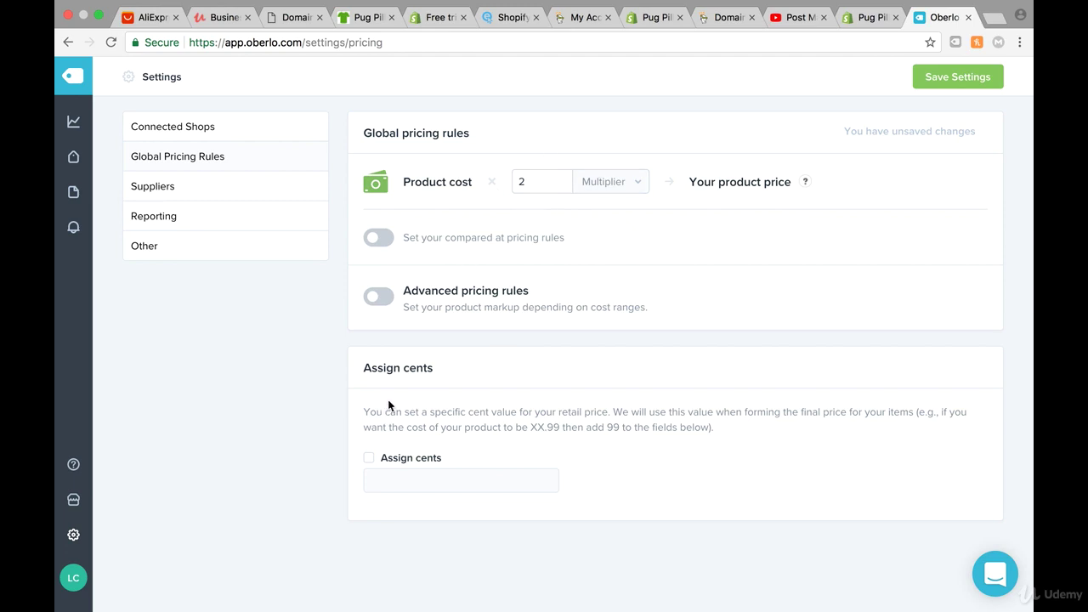
pyautogui.click(369, 458)
pyautogui.click(403, 482)
pyautogui.write('9')
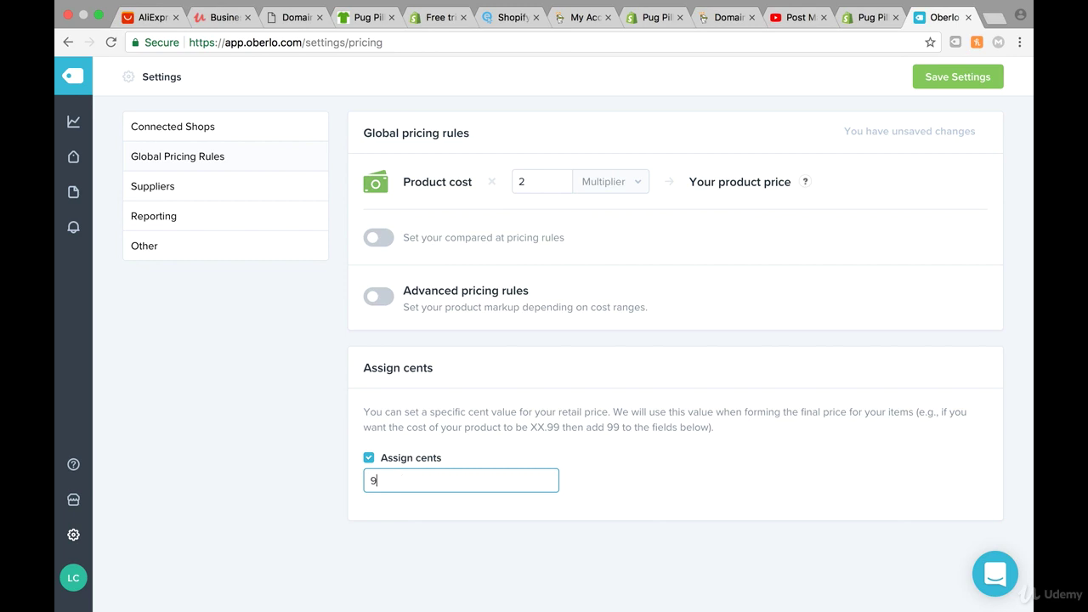
pyautogui.write('9')
pyautogui.click(469, 455)
pyautogui.click(931, 83)
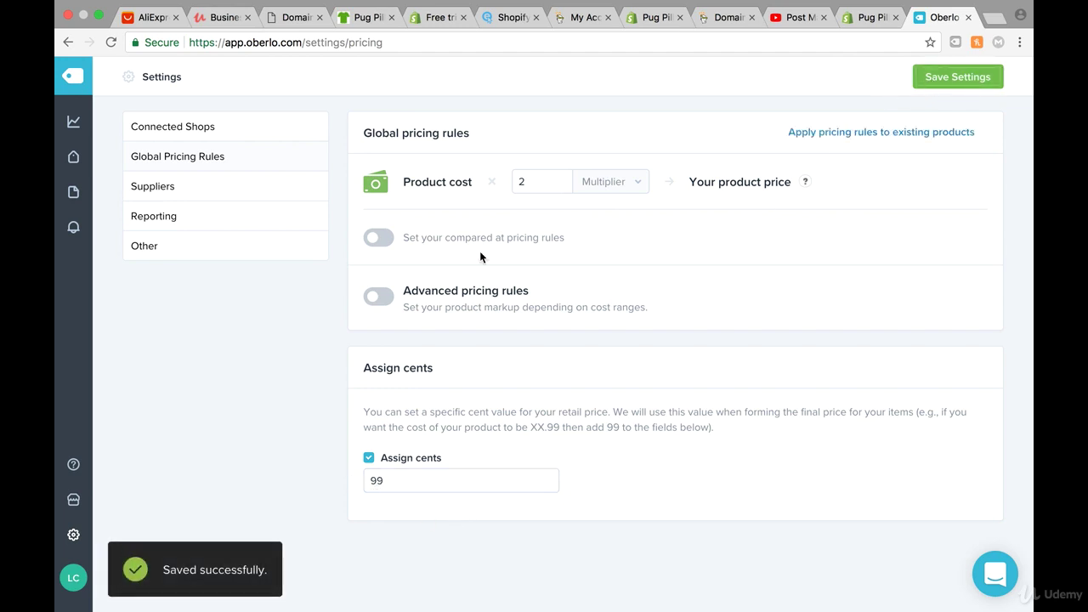
pyautogui.click(191, 185)
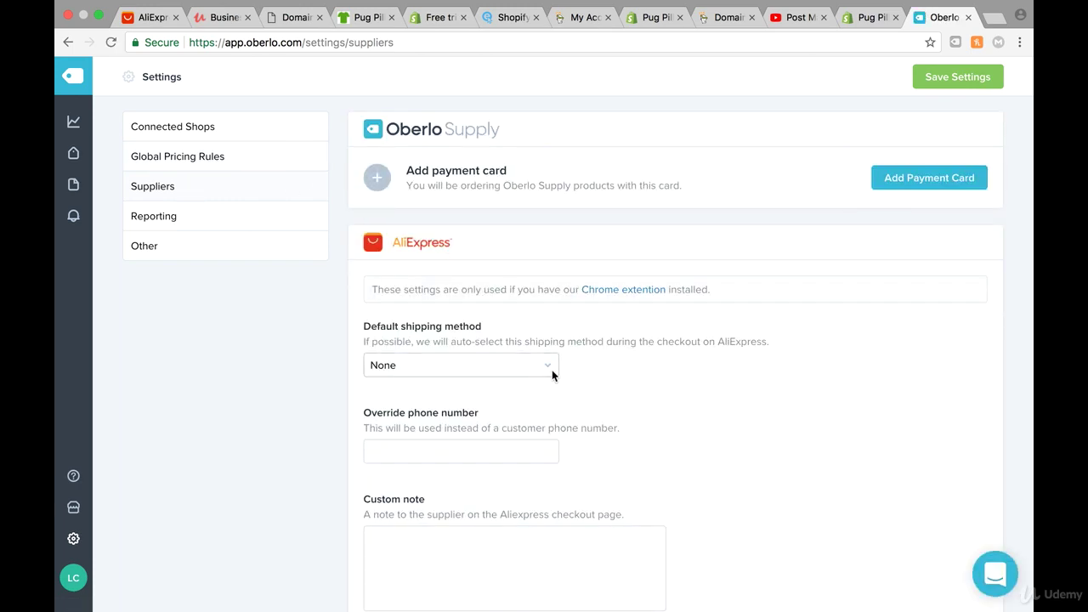
pyautogui.click(528, 360)
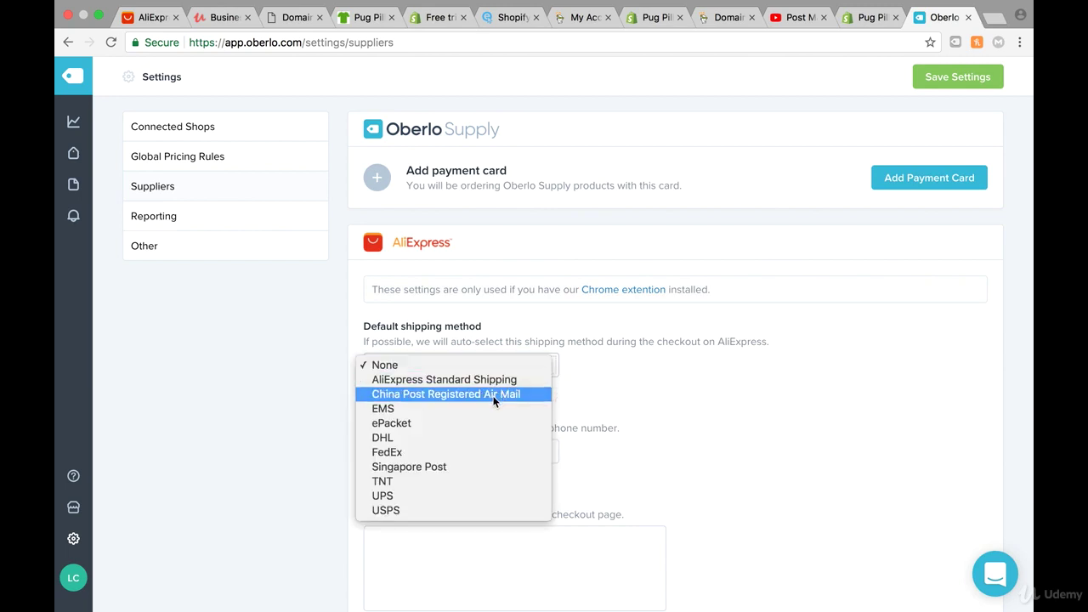
pyautogui.click(474, 422)
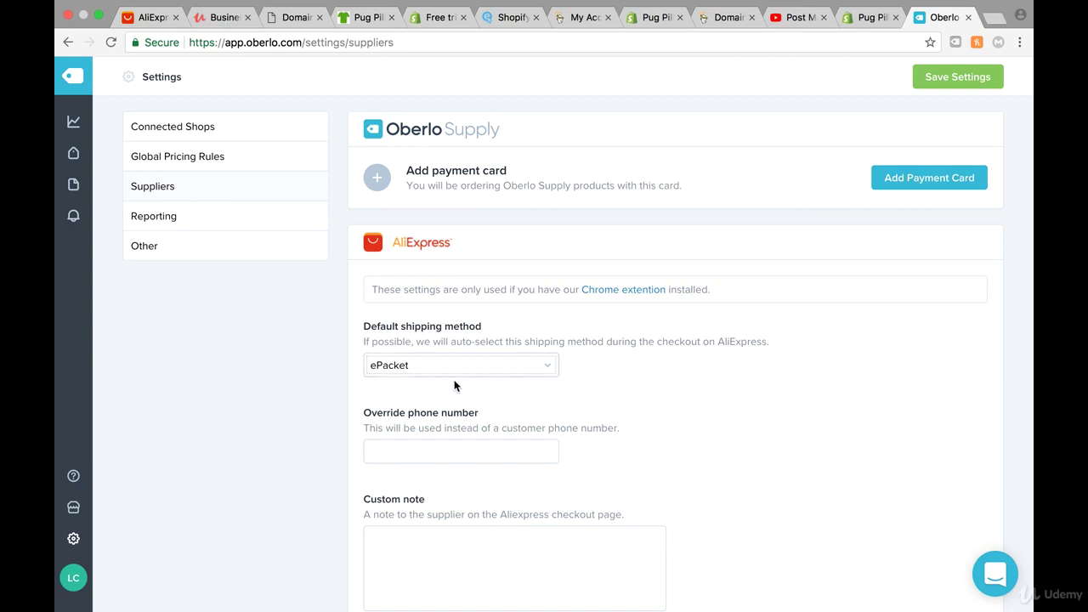
pyautogui.scroll(-2, 454, 386)
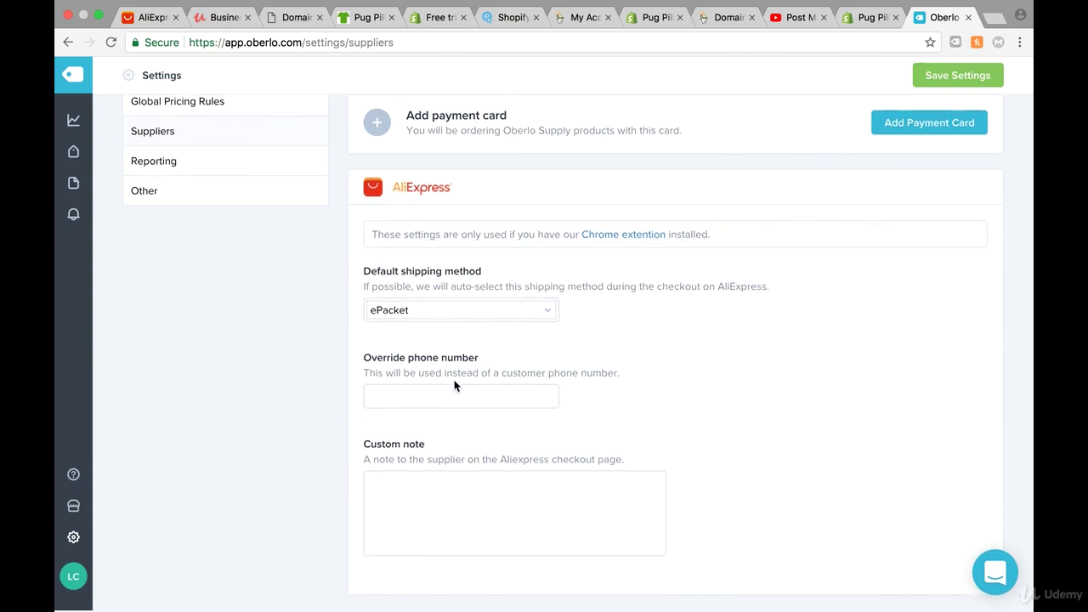
pyautogui.click(408, 408)
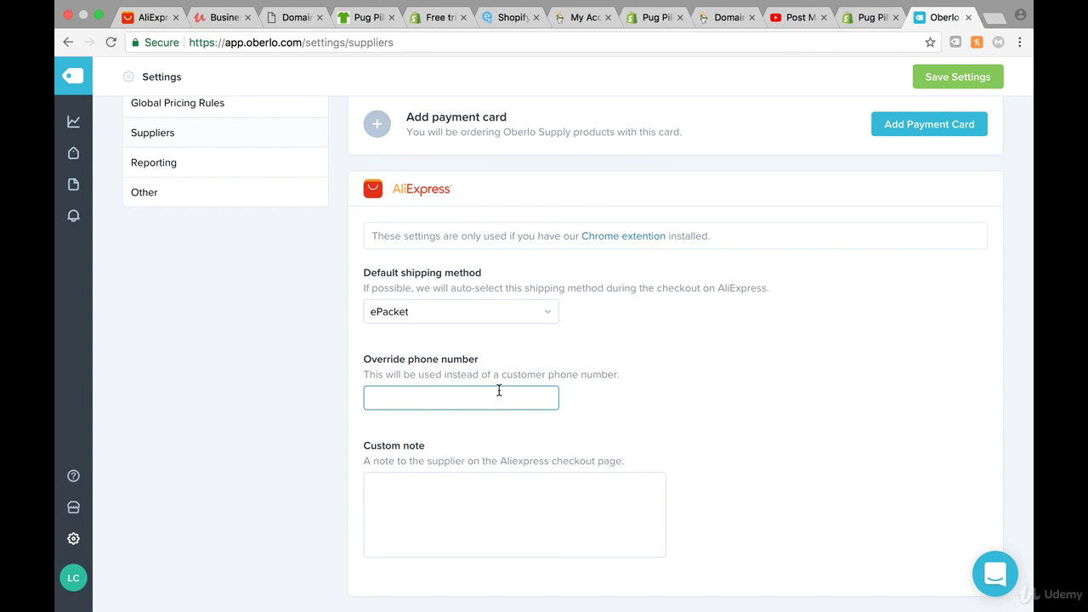
pyautogui.scroll(1, 476, 421)
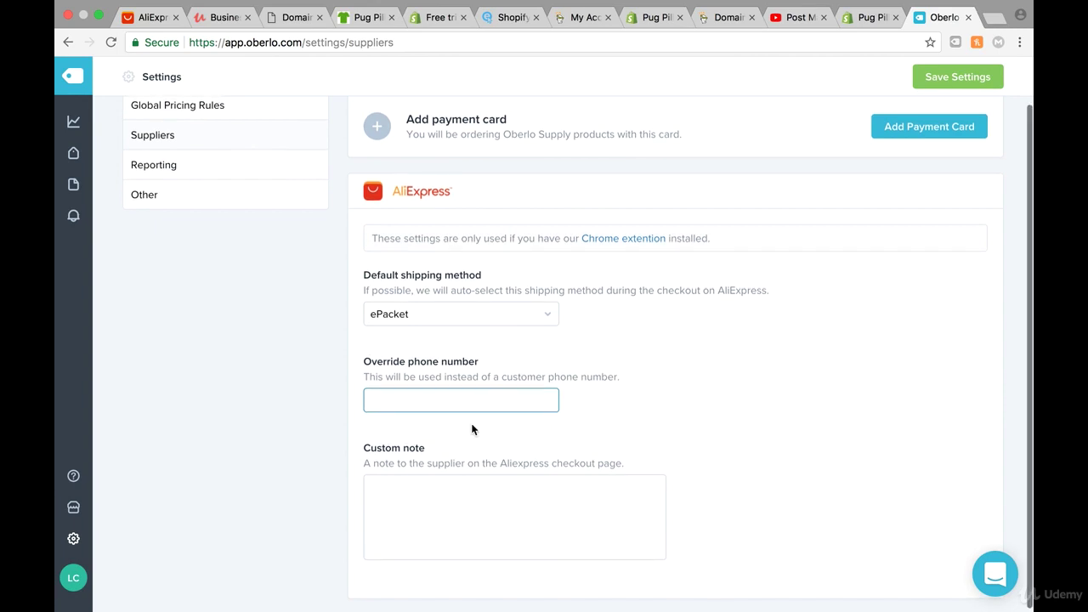
pyautogui.click(394, 482)
pyautogui.click(408, 406)
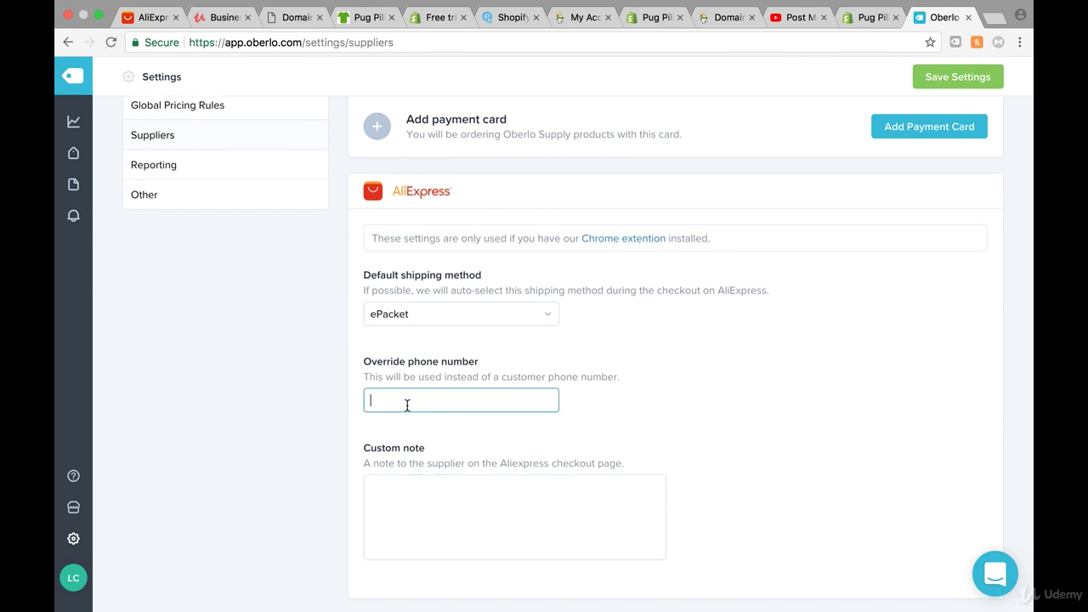
pyautogui.click(434, 495)
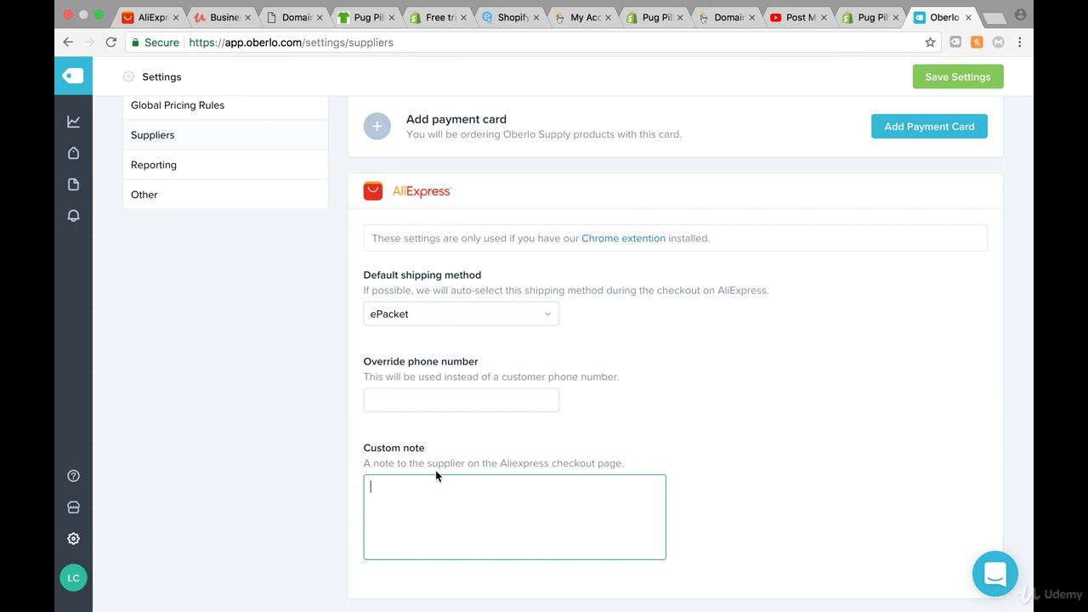
# - Write a custom note saying the product is dropshipped, asking for no promotions, no invoices and ePacket shipping, then save
pyautogui.write('We a')
pyautogui.press('BackSpace')
pyautogui.press('BackSpace')
pyautogui.write('We are dropshipping ithis product')
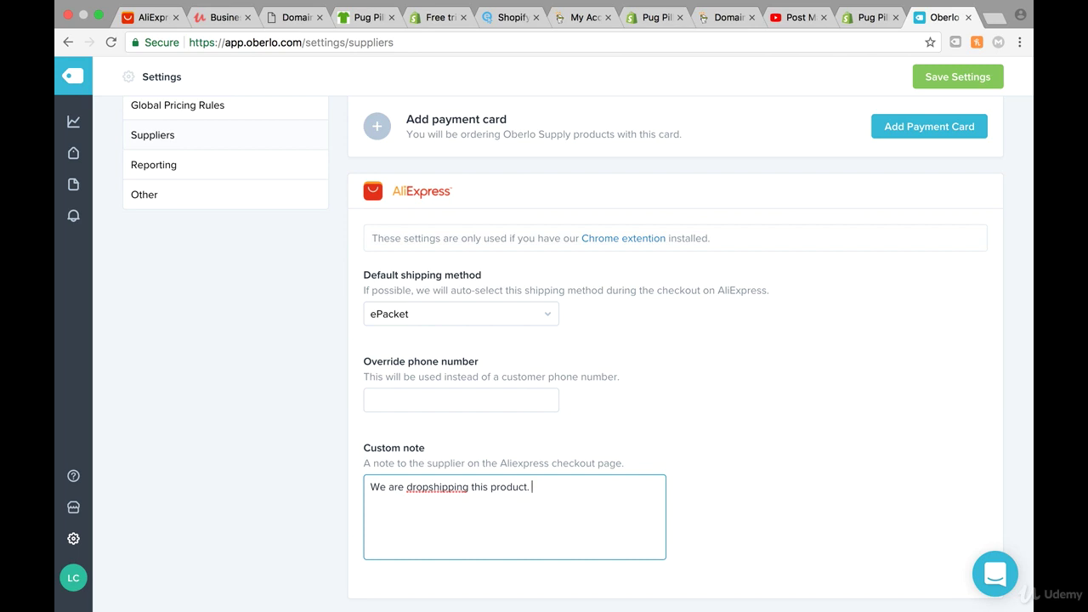
pyautogui.write("Please don't include promot")
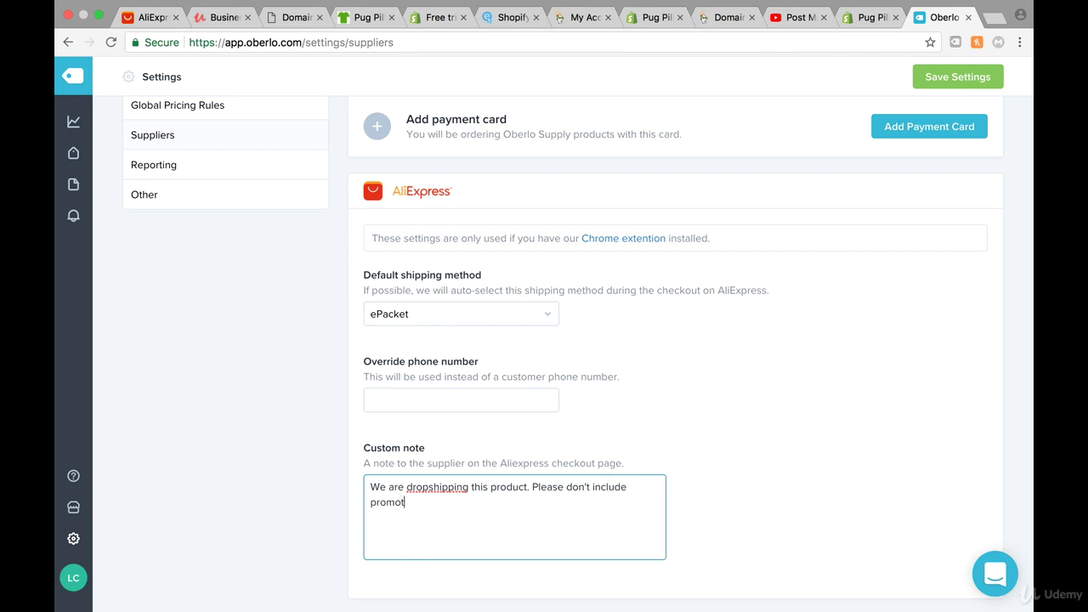
pyautogui.write('ions and inco')
pyautogui.press('BackSpace')
pyautogui.press('BackSpace')
pyautogui.write('voices. Please shp')
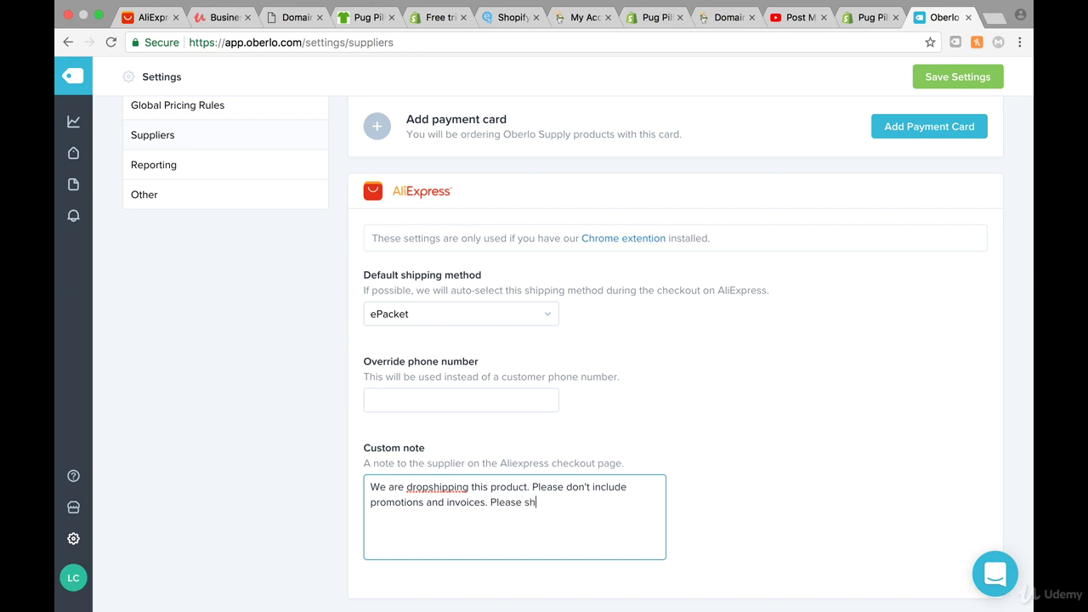
pyautogui.press('BackSpace')
pyautogui.press('BackSpace')
pyautogui.write('ip the üro')
pyautogui.press('BackSpace')
pyautogui.press('BackSpace')
pyautogui.press('BackSpace')
pyautogui.write('product with epaacket!')
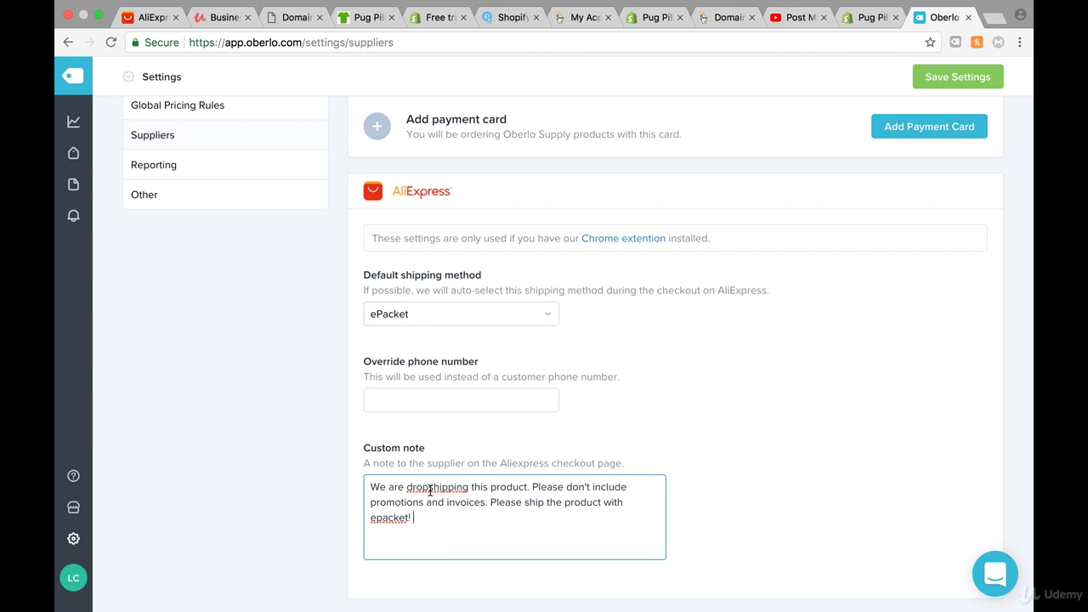
pyautogui.scroll(2, 515, 484)
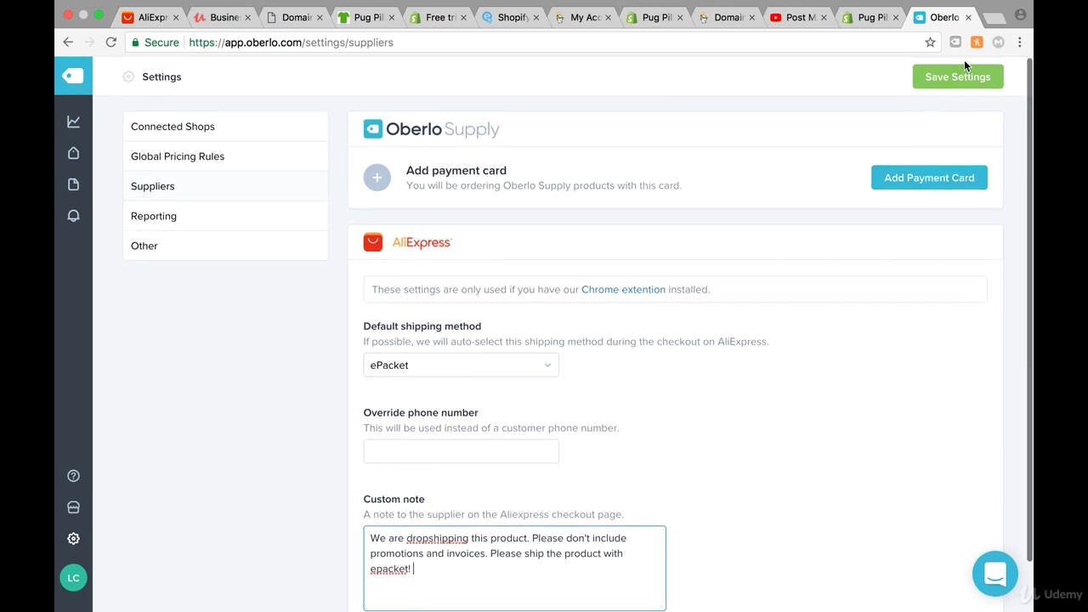
pyautogui.click(961, 75)
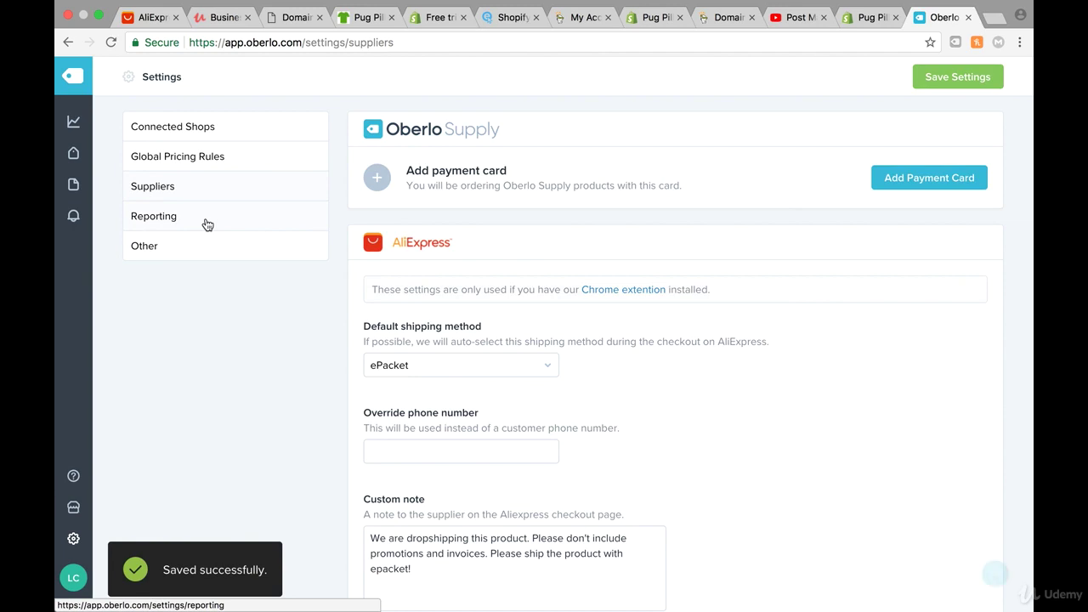
# - Try enabling weekly email reports, then untick them and save after the missing-email error
pyautogui.click(206, 225)
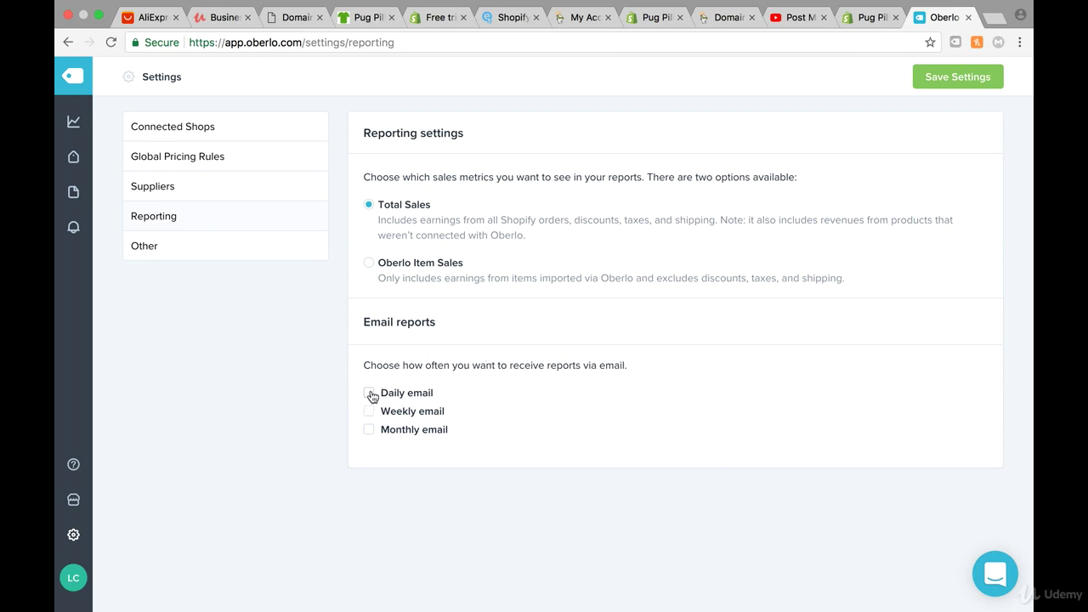
pyautogui.click(369, 412)
pyautogui.click(955, 83)
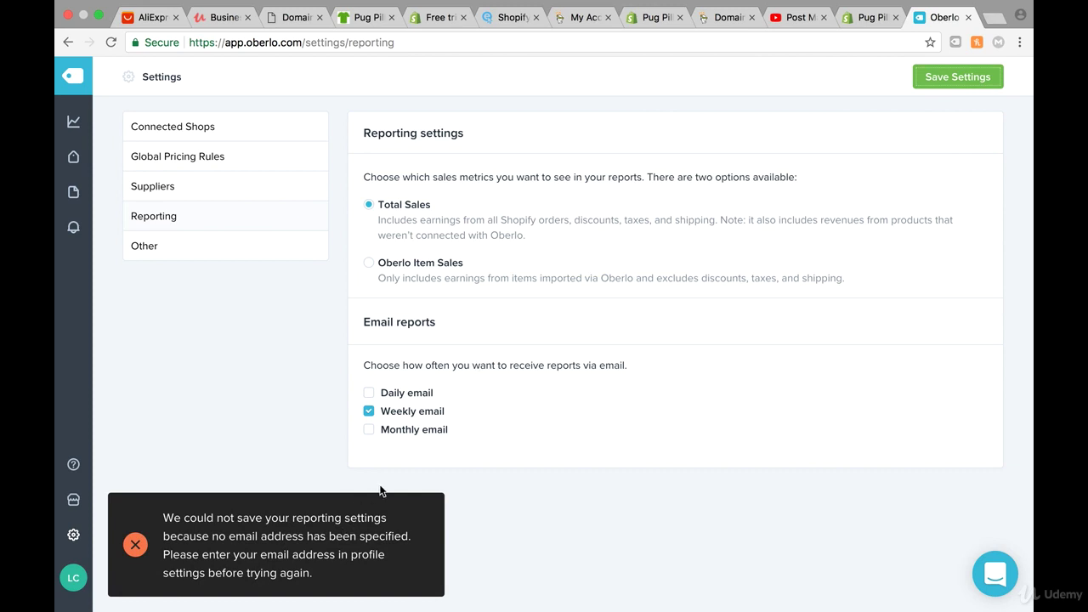
pyautogui.click(278, 527)
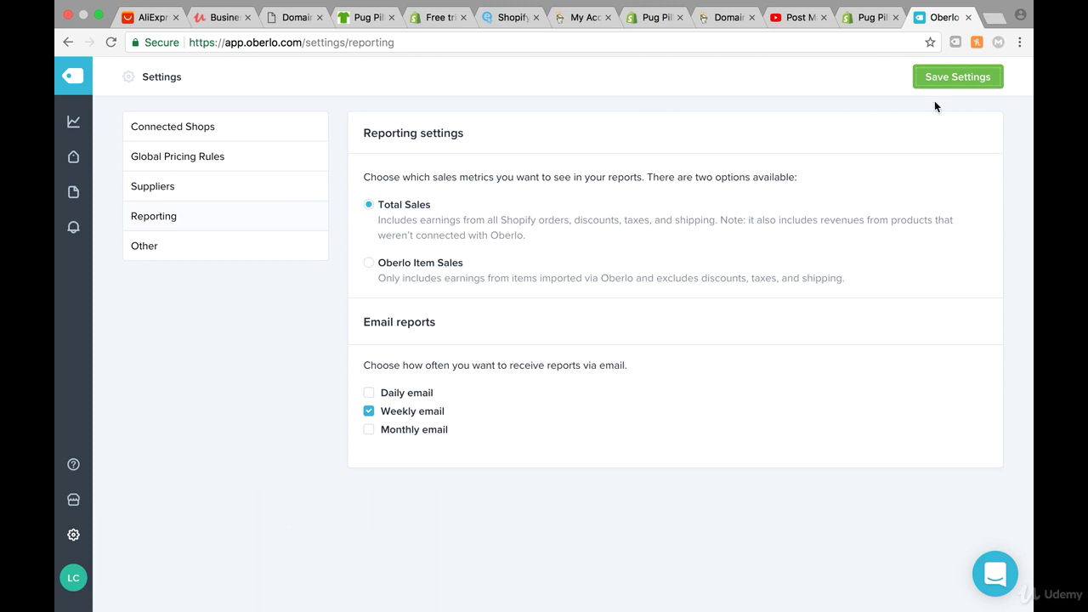
pyautogui.click(951, 86)
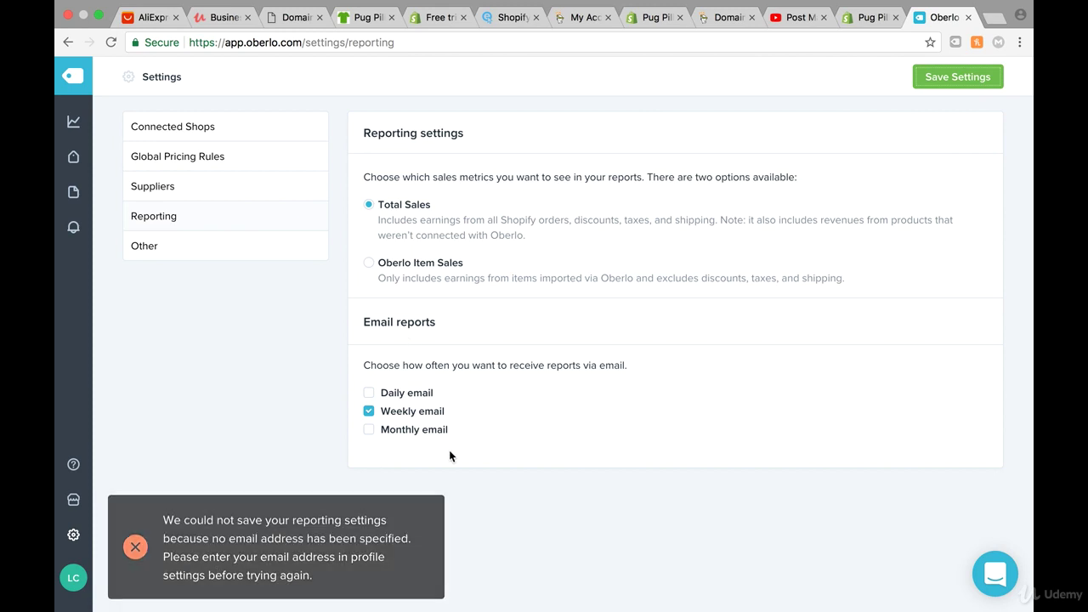
pyautogui.click(369, 413)
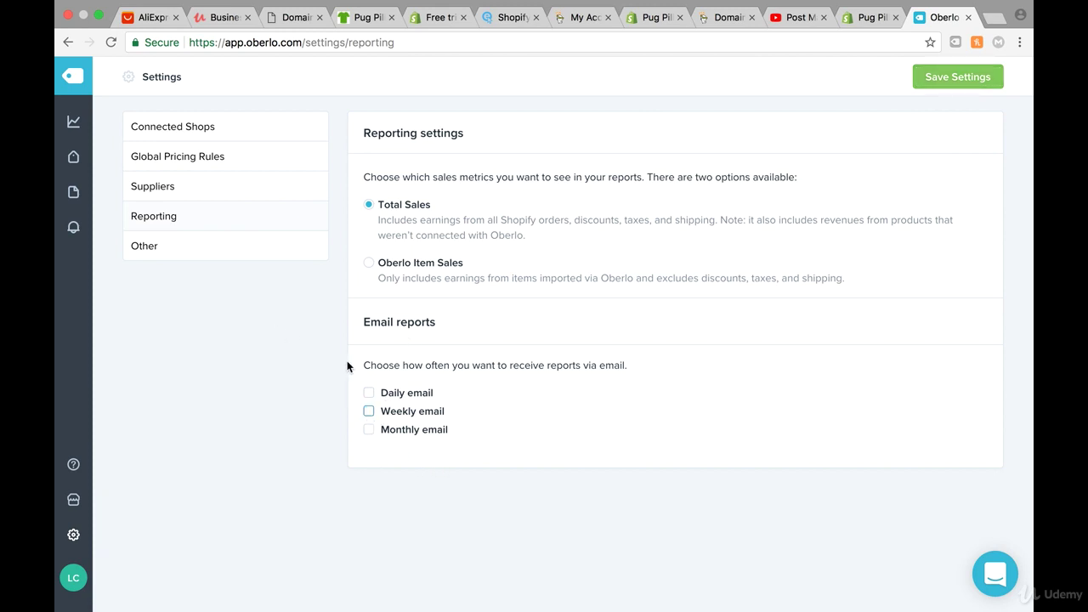
pyautogui.click(953, 88)
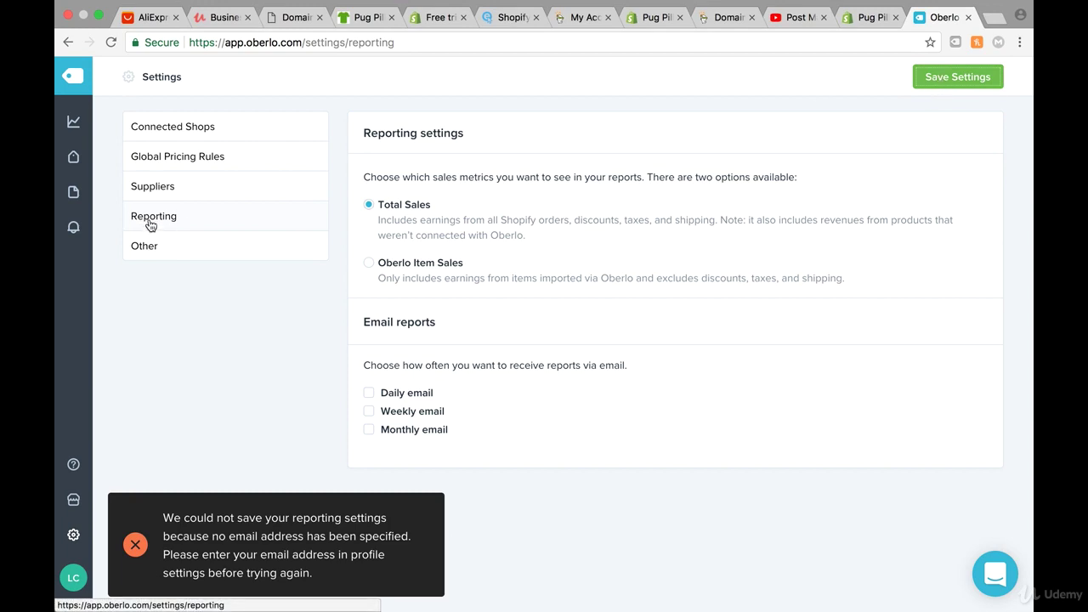
pyautogui.click(145, 248)
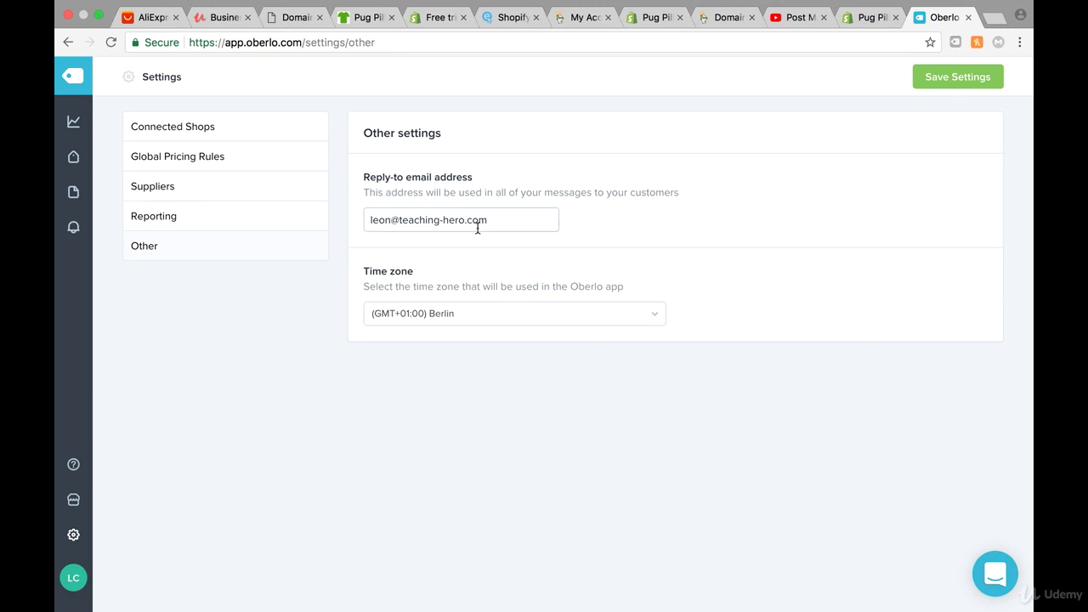
# - Replace the reply-to email with an address on the store's own domain and save
pyautogui.moveTo(496, 217); pyautogui.dragTo(304, 217)
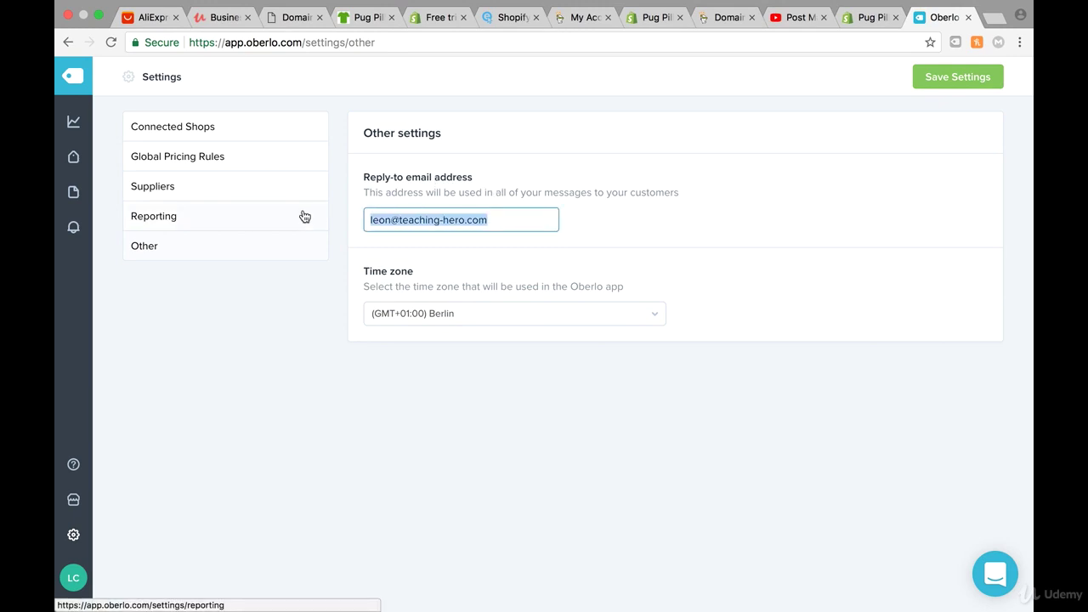
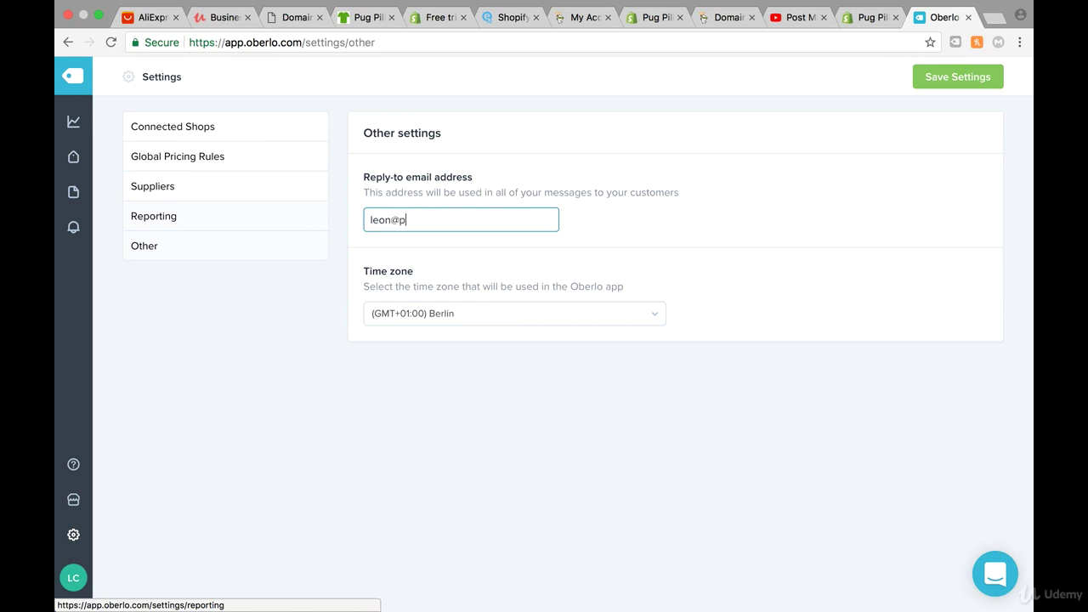
pyautogui.click(938, 83)
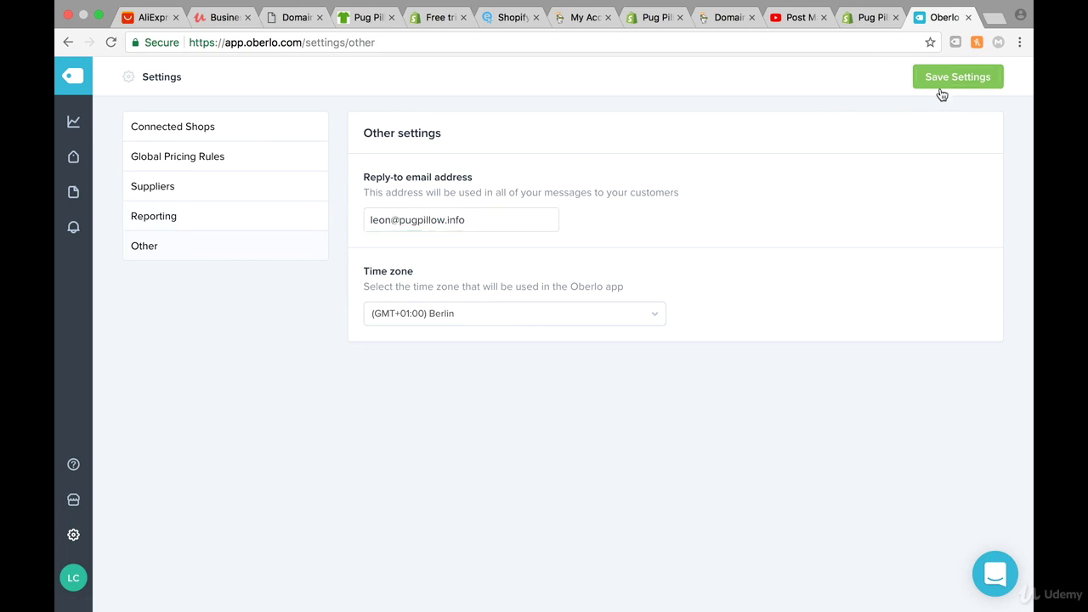